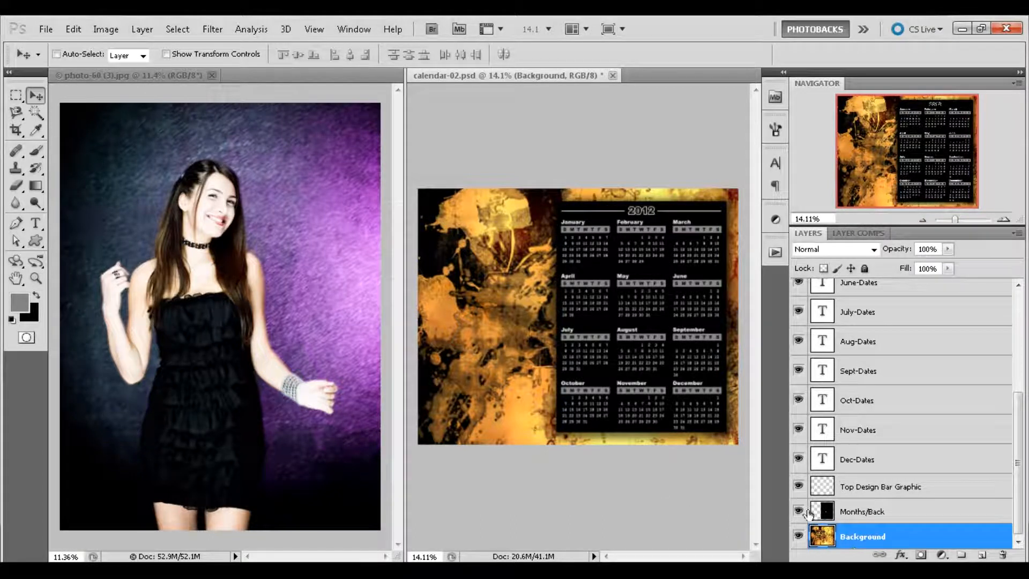
Step: Copy the portrait photo into calendar-02.psd as a layer directly above Background and position it behind the calendar grid
{"action": "left_click", "coordinate": [221, 316]}
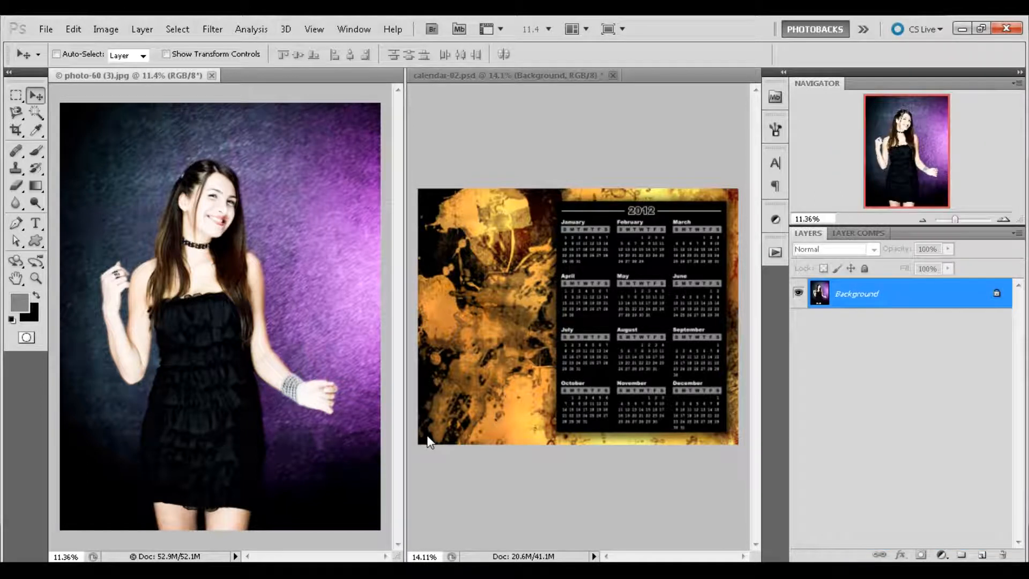
{"action": "left_click_drag", "start_coordinate": [912, 298], "coordinate": [569, 410]}
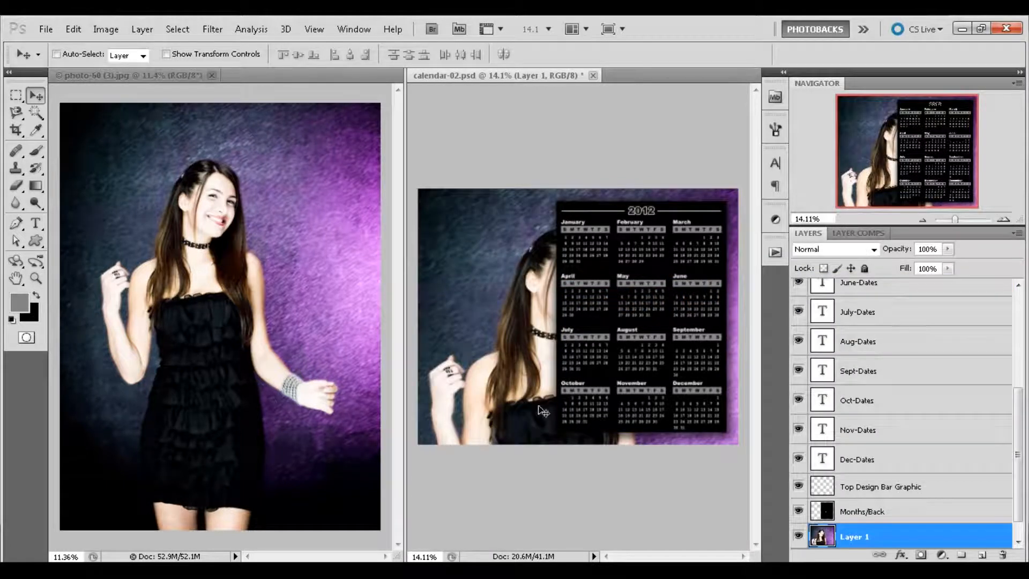
{"action": "left_click_drag", "start_coordinate": [656, 414], "coordinate": [574, 384]}
Step: Consolidate the documents into a single view and move the photo layer so the woman's face sits clear of the calendar grid
{"action": "left_click", "coordinate": [572, 30]}
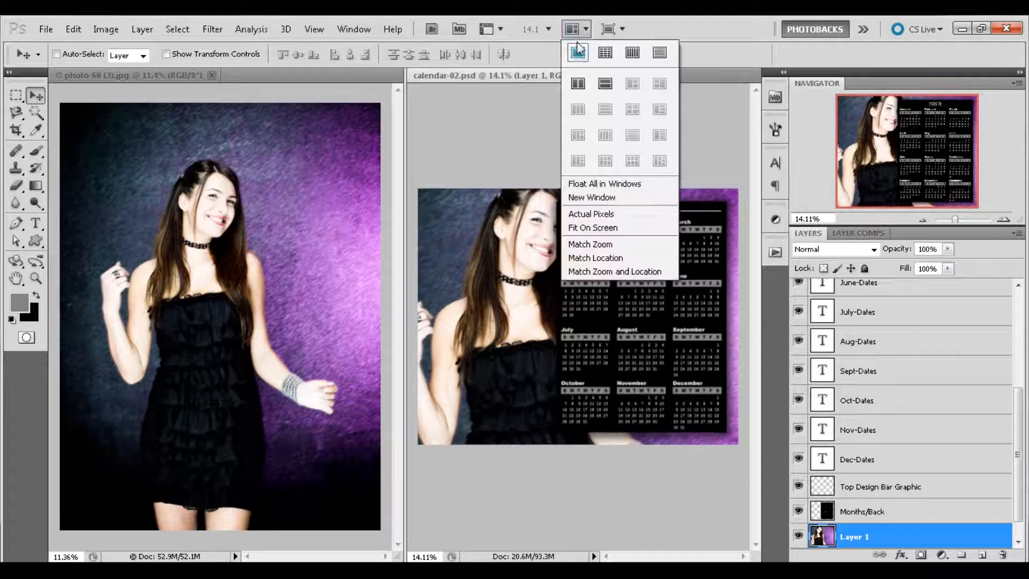
{"action": "left_click", "coordinate": [578, 52]}
{"action": "scroll", "coordinate": [386, 332], "scroll_direction": "up", "scroll_amount": 2}
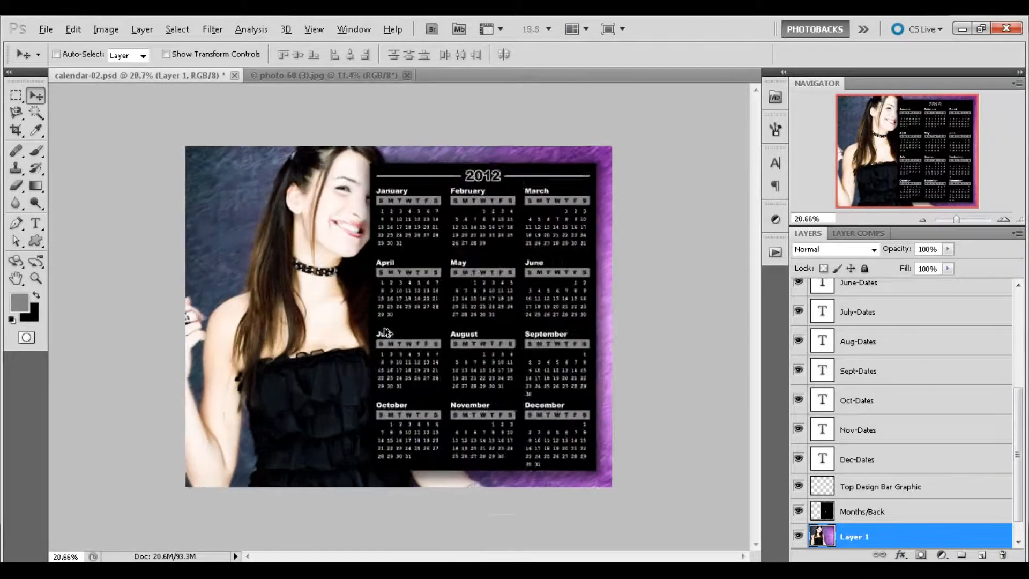
{"action": "scroll", "coordinate": [385, 332], "scroll_direction": "up", "scroll_amount": 1}
{"action": "left_click_drag", "start_coordinate": [295, 240], "coordinate": [274, 300]}
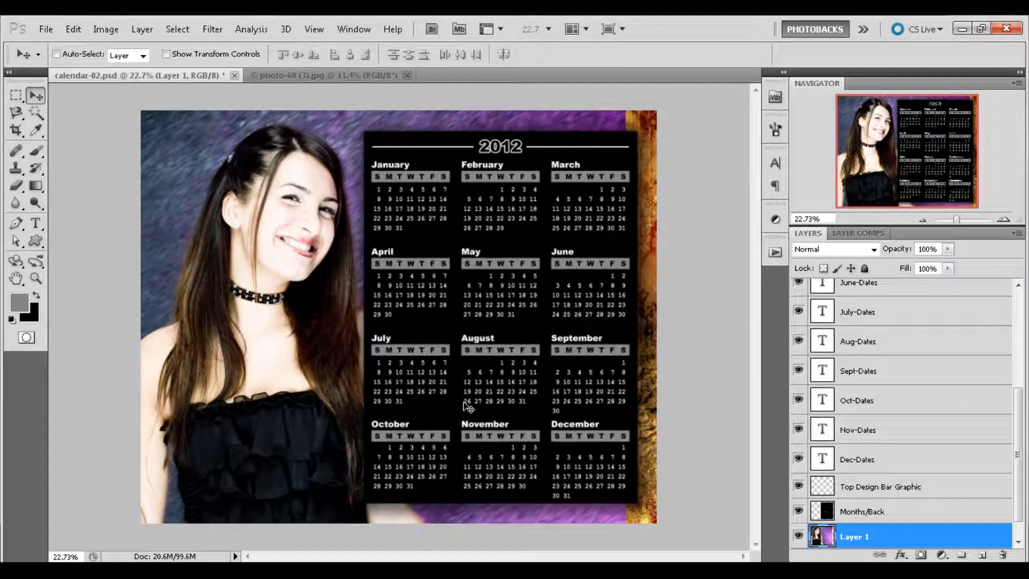
Step: Free-transform the photo layer with linked proportions and scale it to 75%
{"action": "key", "text": "ctrl+t"}
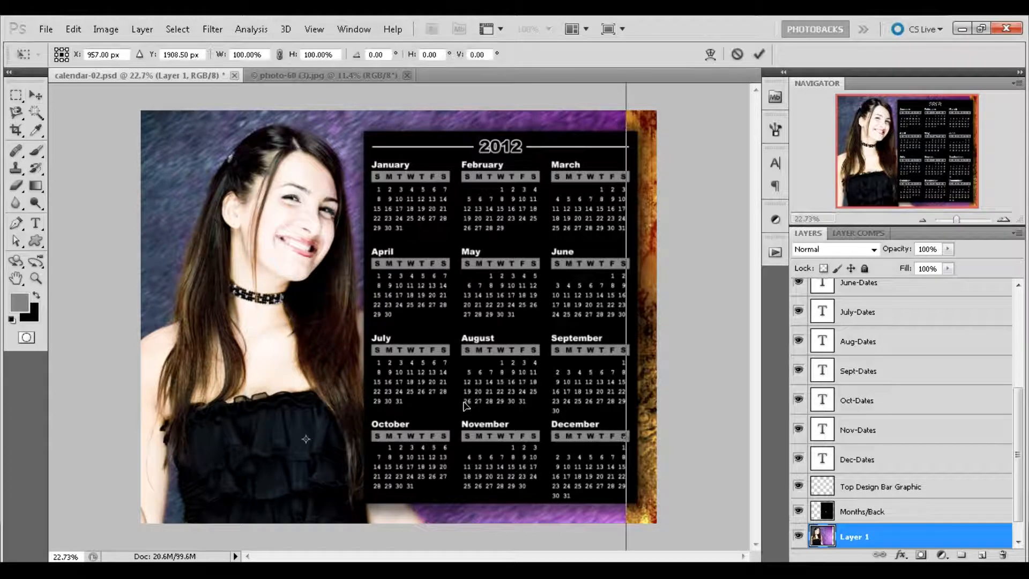
{"action": "left_click", "coordinate": [280, 54]}
{"action": "left_click", "coordinate": [313, 55]}
{"action": "type", "text": "85"}
{"action": "key", "text": "Return"}
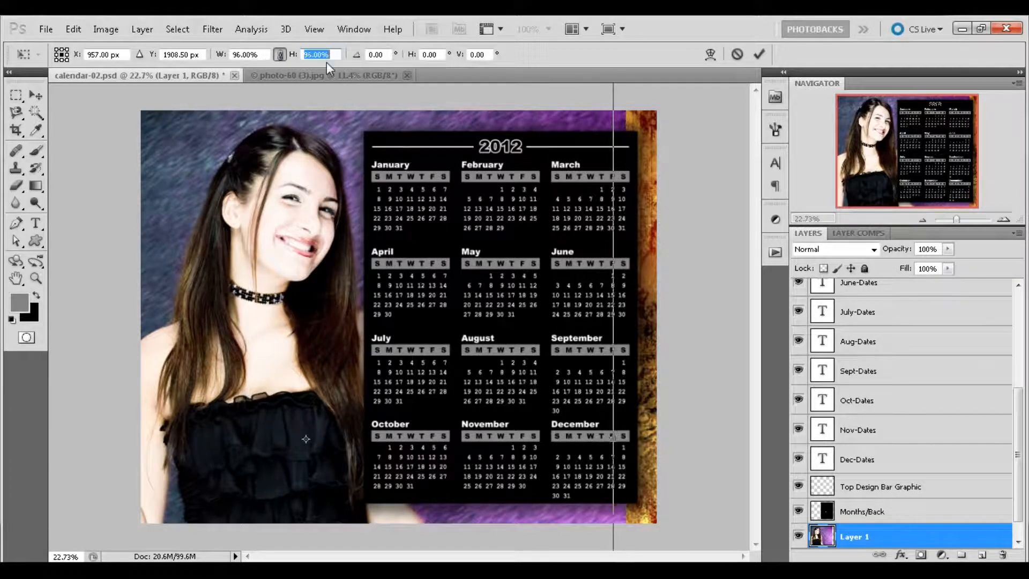
{"action": "type", "text": "75"}
{"action": "key", "text": "Return"}
Step: Move the scaled photo up so the woman stands beside the calendar grid, and apply the transform
{"action": "left_click_drag", "start_coordinate": [385, 344], "coordinate": [379, 309]}
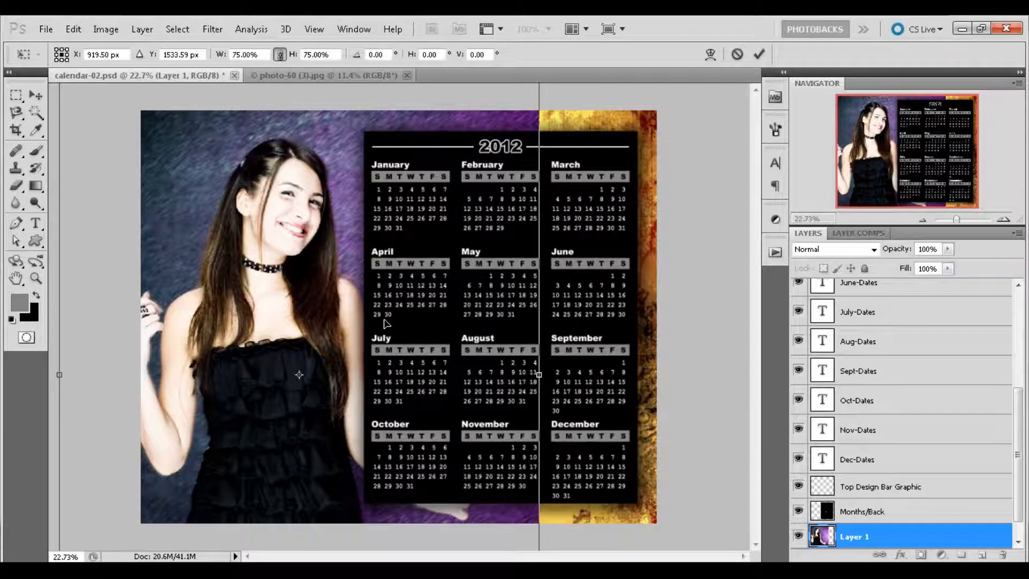
{"action": "left_click_drag", "start_coordinate": [400, 331], "coordinate": [397, 325]}
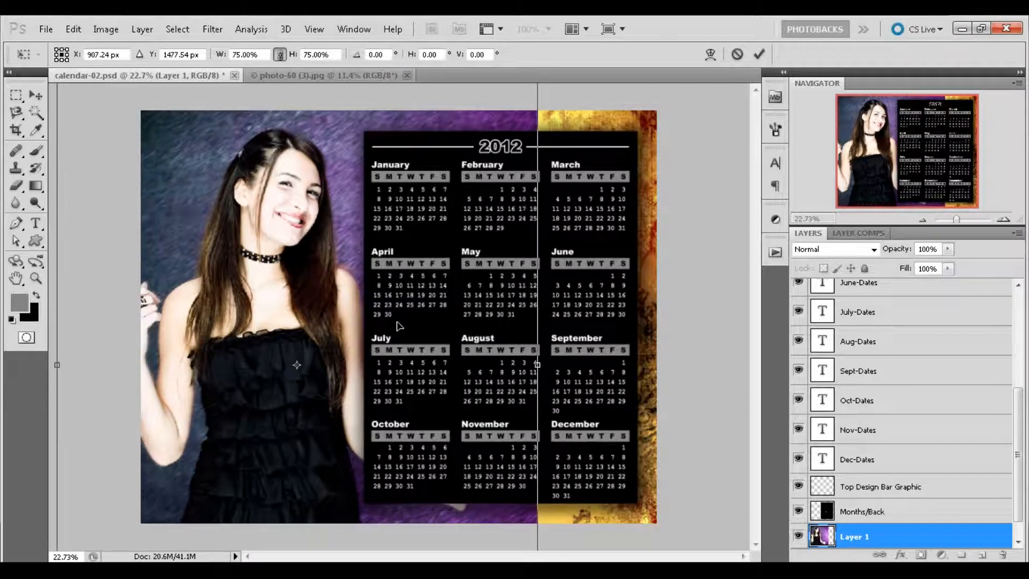
{"action": "key", "text": "Return"}
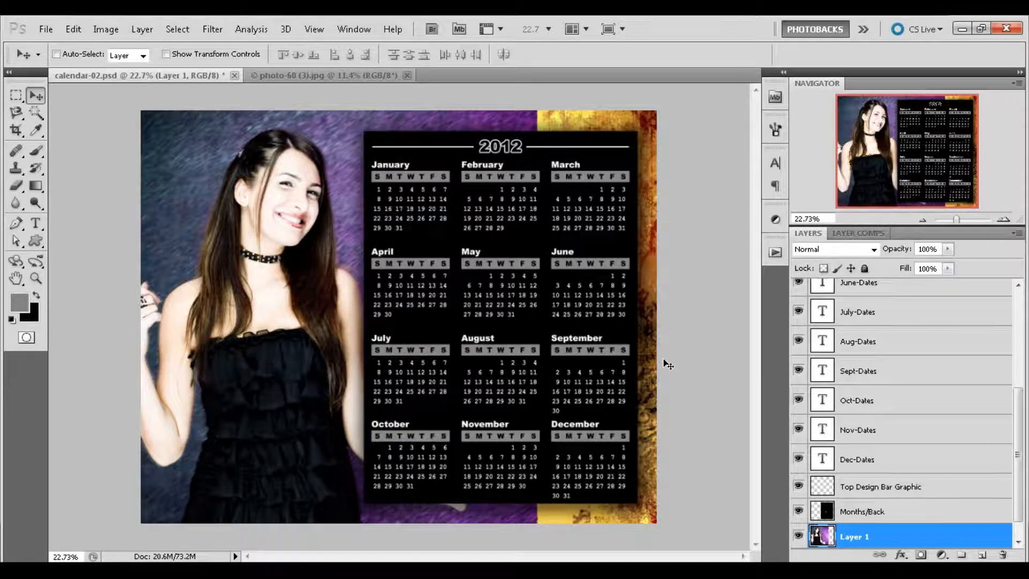
Step: Add a Solid Color fill layer directly above the Background layer, below the photo
{"action": "scroll", "coordinate": [965, 444], "scroll_direction": "down", "scroll_amount": 1}
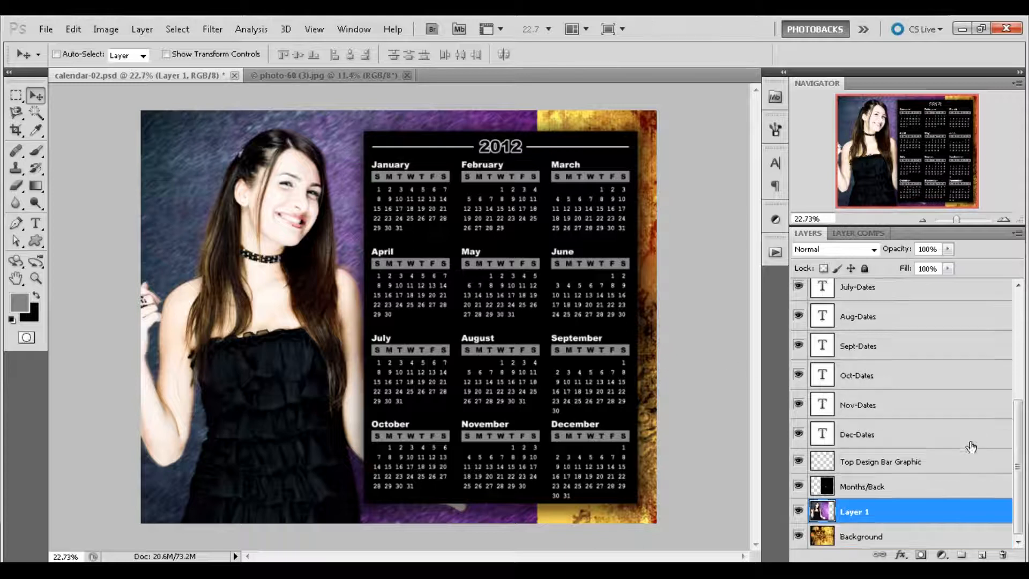
{"action": "left_click", "coordinate": [930, 539]}
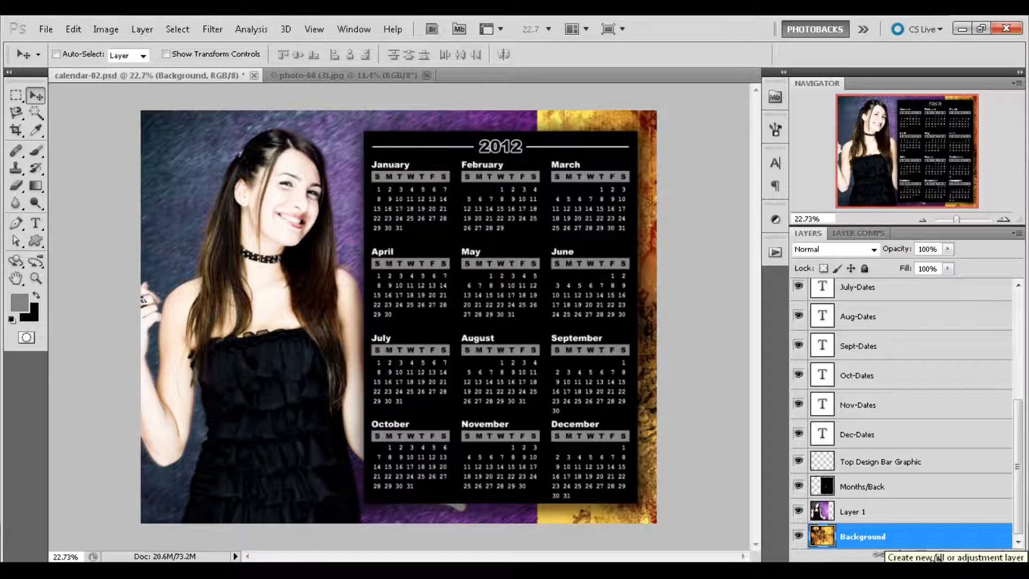
{"action": "left_click", "coordinate": [945, 557]}
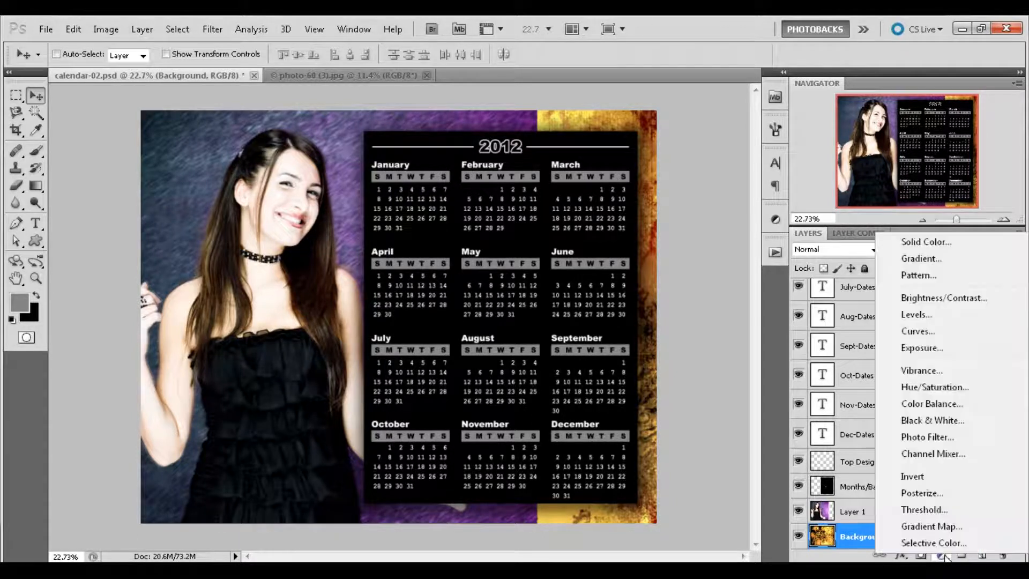
{"action": "left_click", "coordinate": [918, 245]}
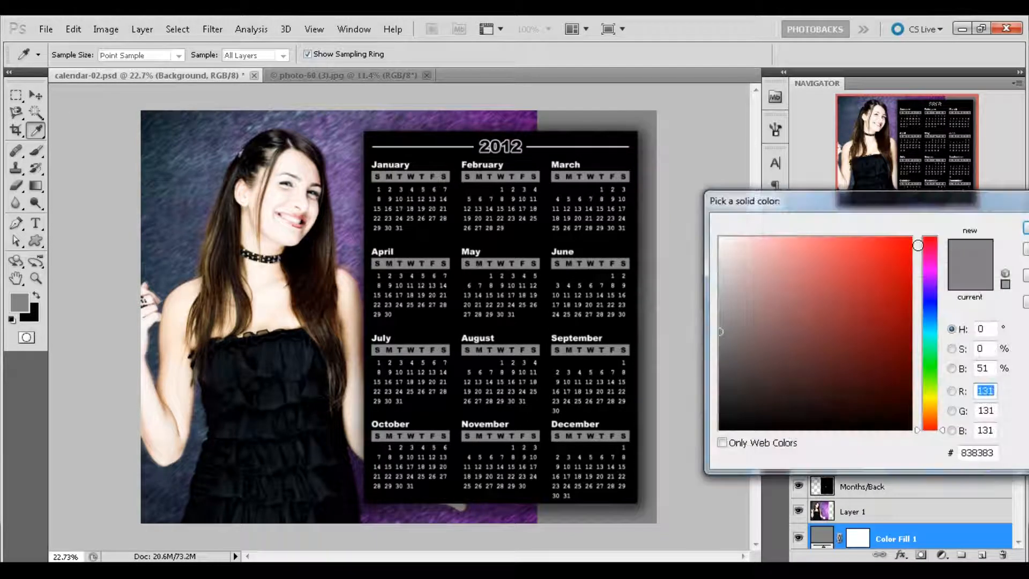
{"action": "left_click_drag", "start_coordinate": [811, 206], "coordinate": [715, 200]}
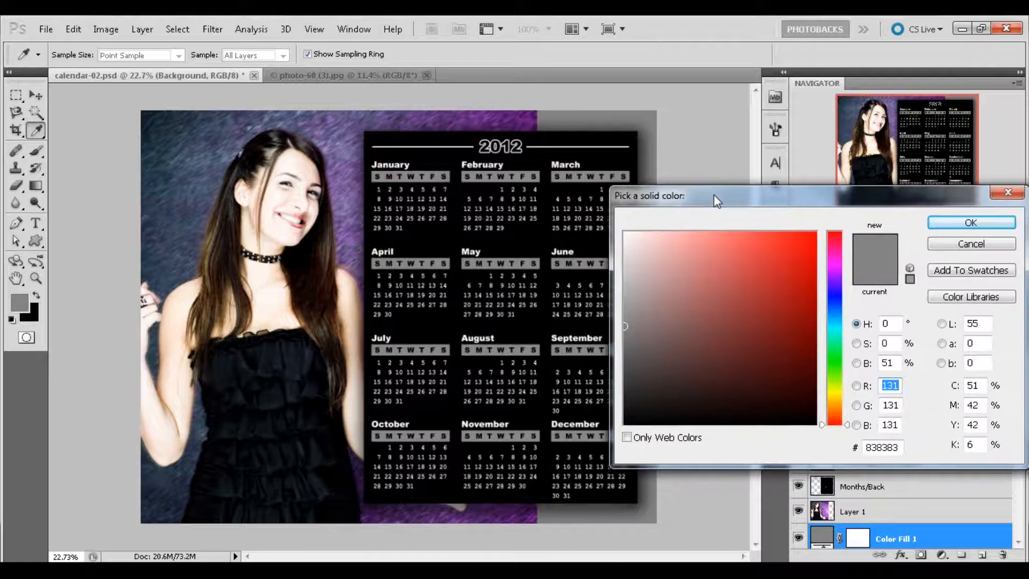
Step: Try a muted red and a bright pink (f708c2) as the fill colour
{"action": "mouse_move", "coordinate": [748, 319]}
{"action": "left_mouse_down"}
{"action": "mouse_move", "coordinate": [751, 306]}
{"action": "mouse_move", "coordinate": [793, 351]}
{"action": "mouse_move", "coordinate": [707, 320]}
{"action": "left_mouse_up"}
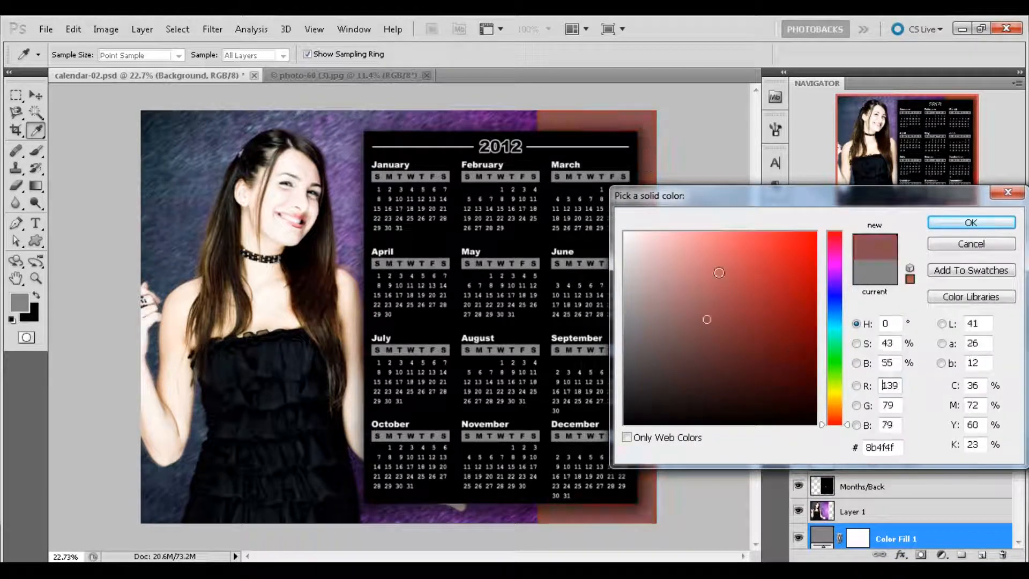
{"action": "left_click", "coordinate": [834, 257]}
{"action": "left_click", "coordinate": [810, 238]}
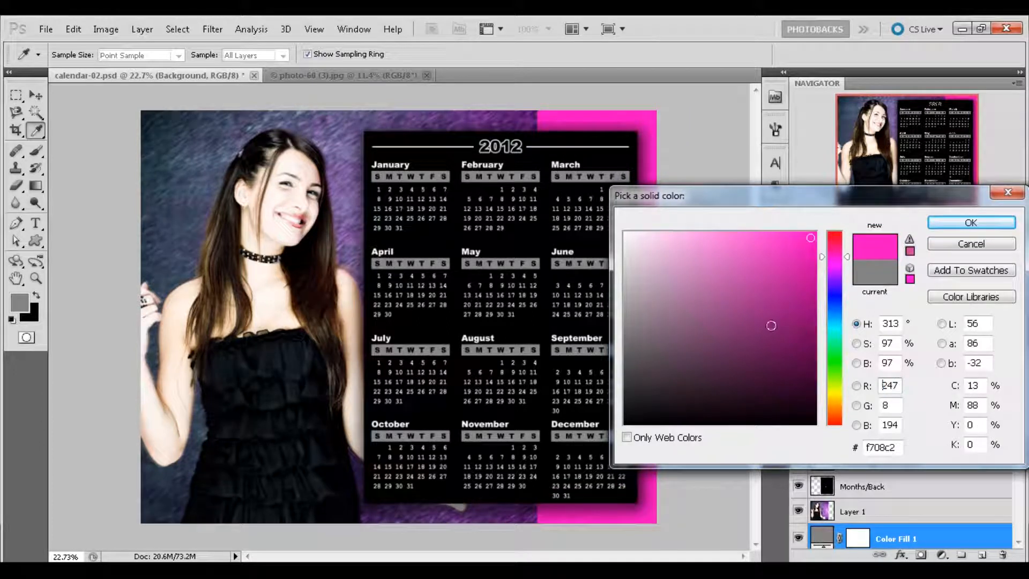
Step: Sample the photo's purple backdrop near its right edge to set the fill colour to dark purple 411257
{"action": "left_click", "coordinate": [511, 119]}
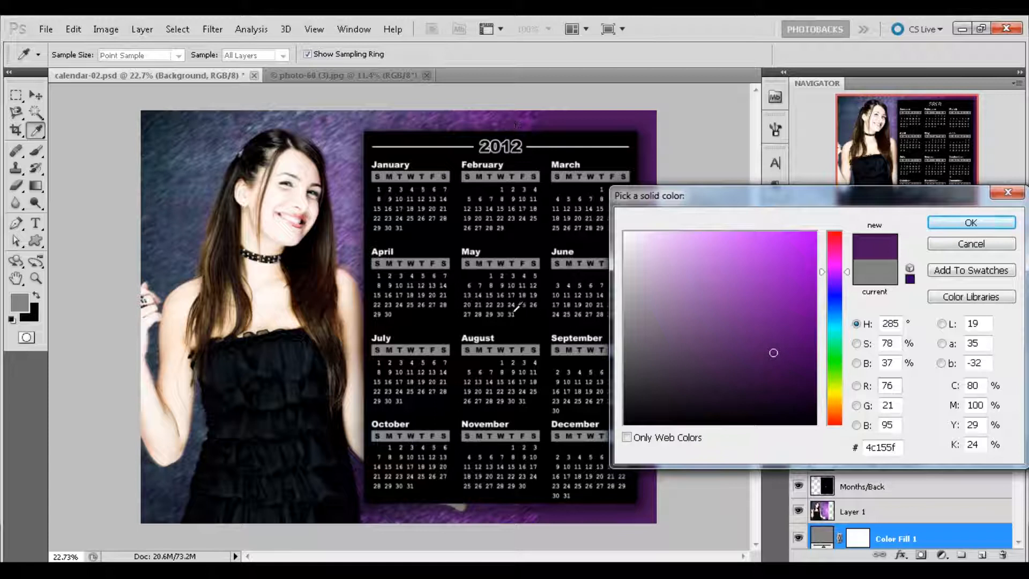
{"action": "left_click", "coordinate": [327, 204]}
{"action": "left_click", "coordinate": [292, 248]}
{"action": "left_click_drag", "start_coordinate": [293, 249], "coordinate": [500, 122]}
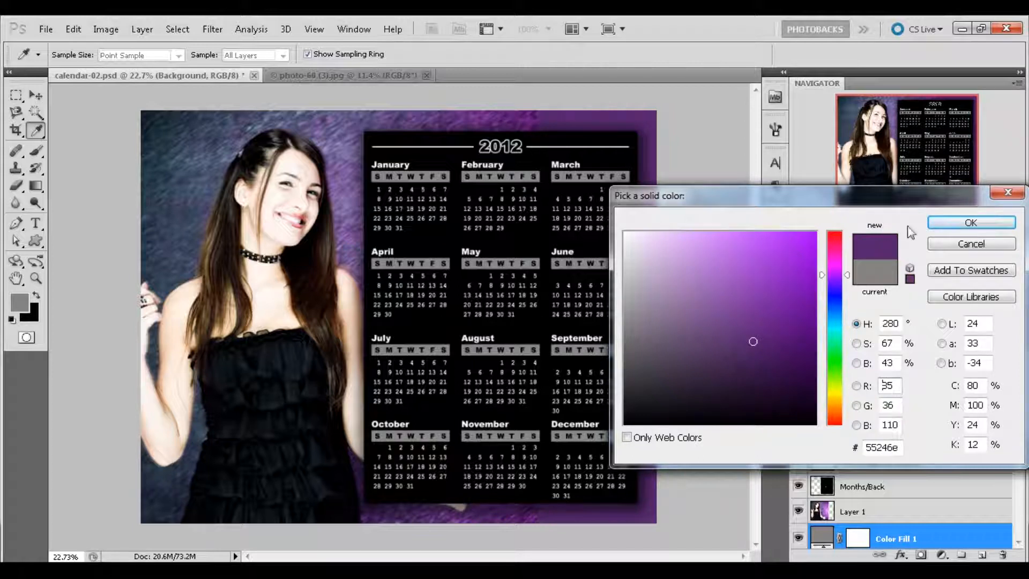
{"action": "left_click", "coordinate": [520, 112]}
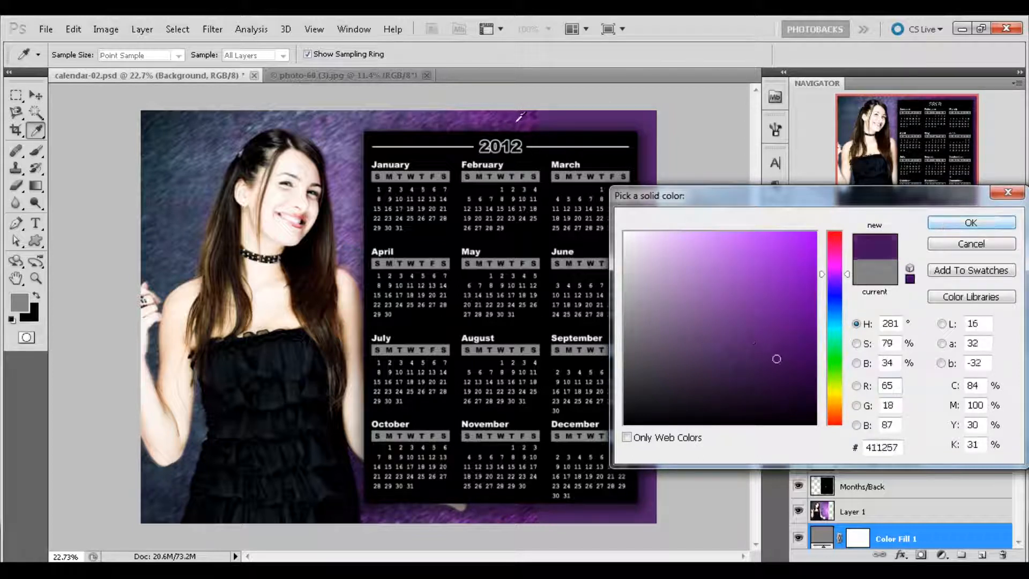
{"action": "left_click", "coordinate": [950, 222]}
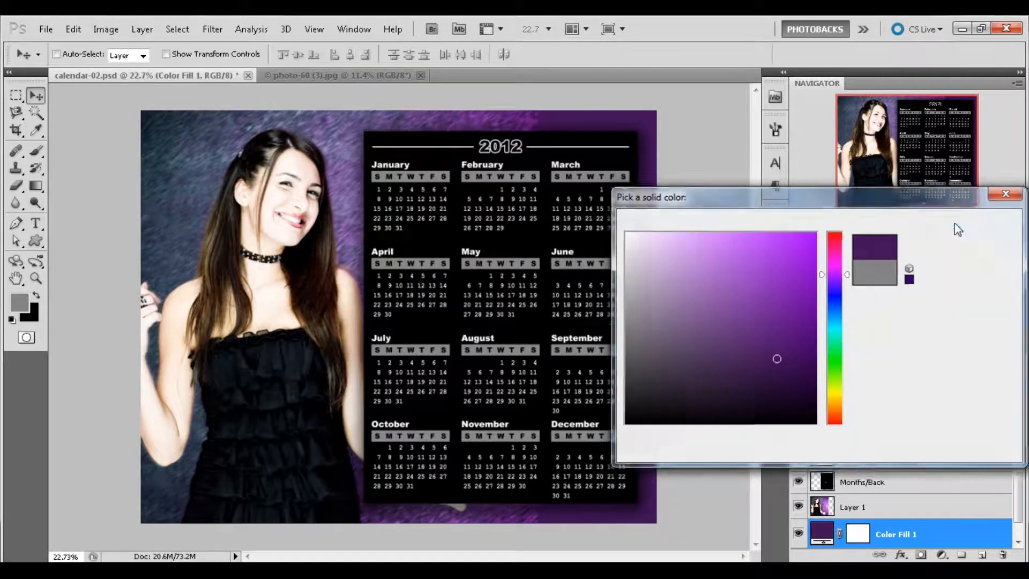
Step: Add a layer mask to Layer 1 and set up the Gradient tool with black (000000) as the foreground colour
{"action": "left_click", "coordinate": [917, 511]}
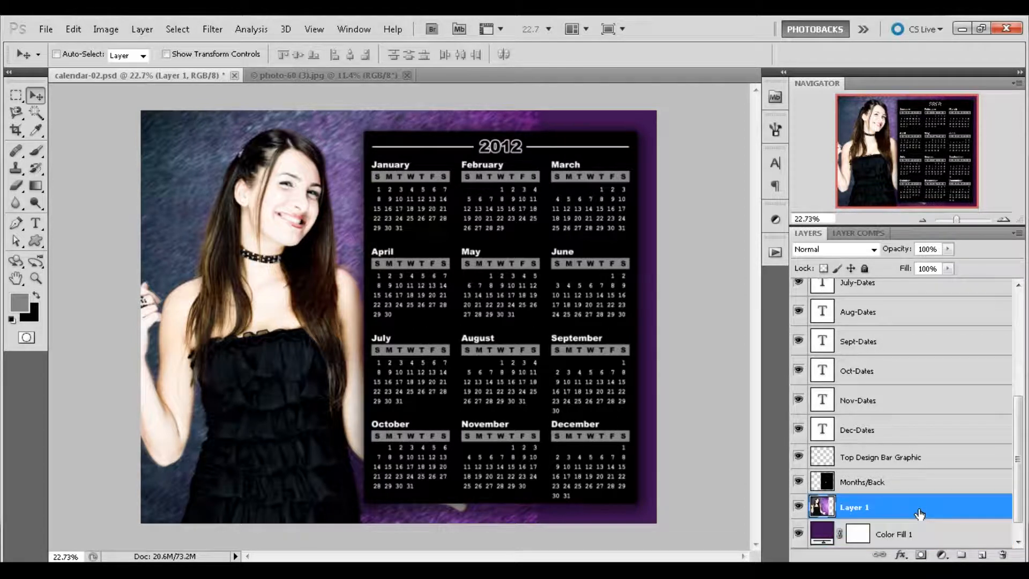
{"action": "left_click", "coordinate": [920, 556]}
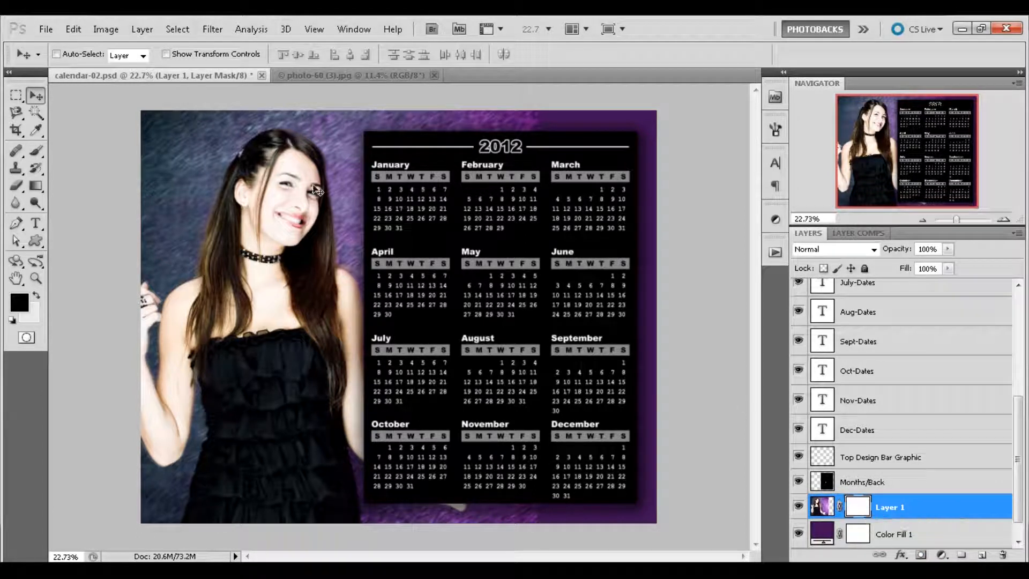
{"action": "left_click", "coordinate": [35, 187]}
{"action": "right_click", "coordinate": [35, 192]}
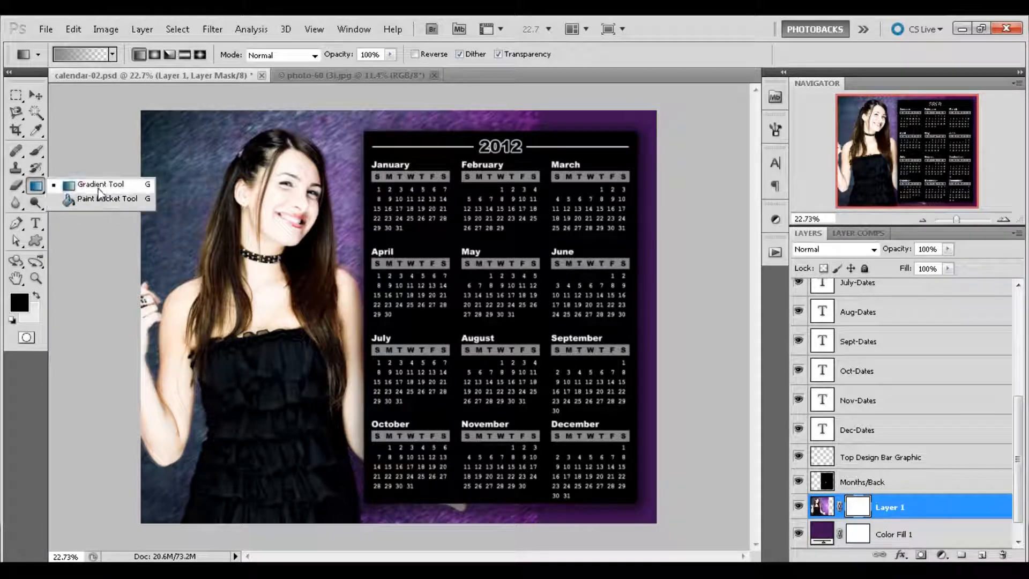
{"action": "left_click", "coordinate": [98, 188]}
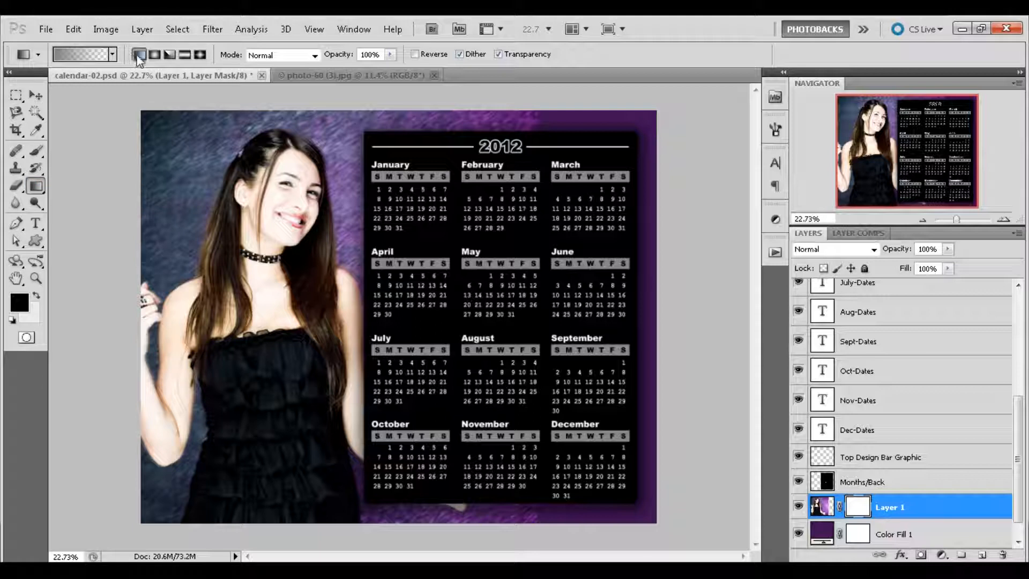
{"action": "left_click", "coordinate": [19, 302]}
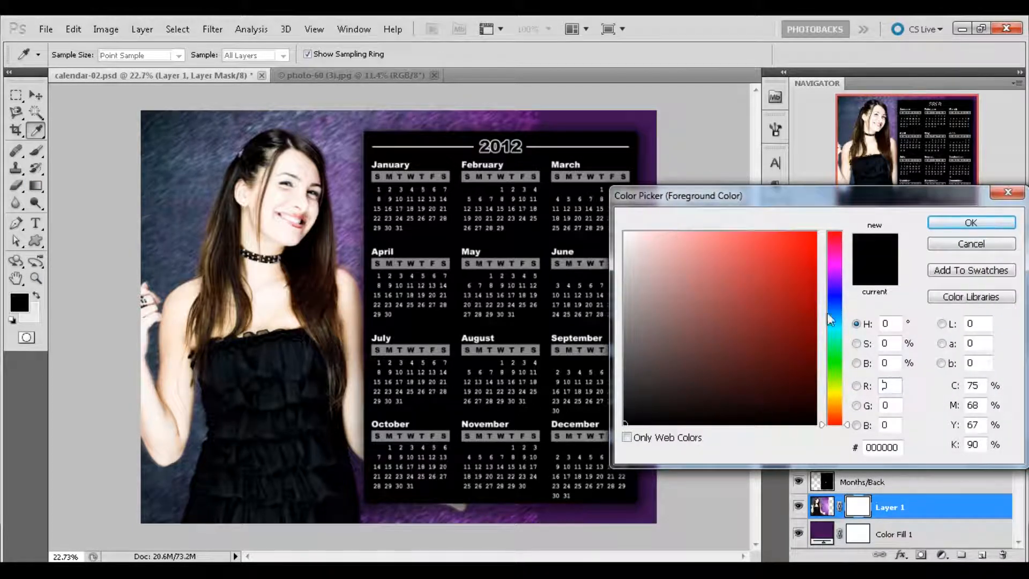
{"action": "left_click", "coordinate": [946, 225]}
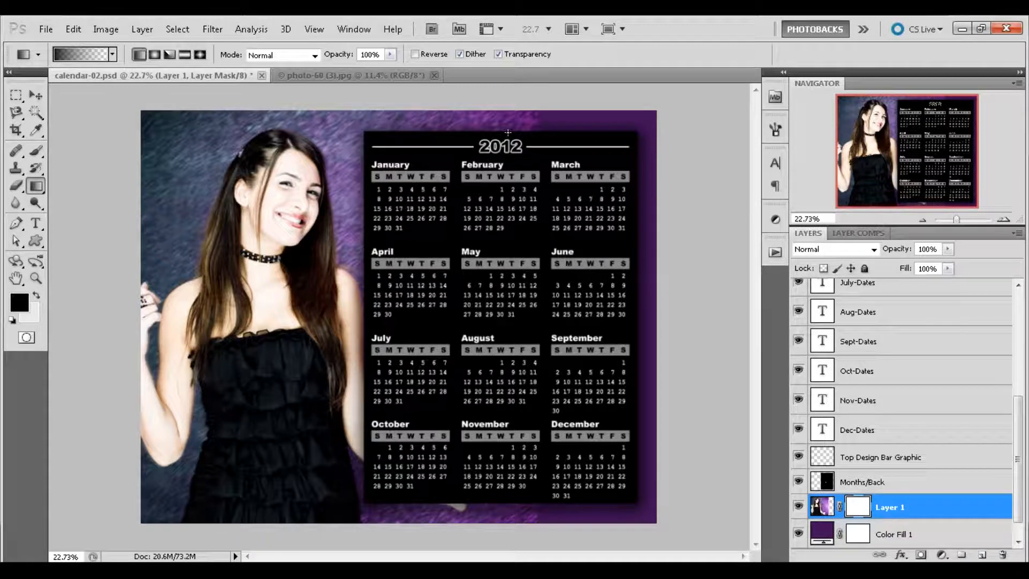
Step: Draw a linear black-to-transparent gradient on the mask from the photo's right edge to the calendar's left edge, blending it into the purple fill
{"action": "scroll", "coordinate": [533, 124], "scroll_direction": "up", "scroll_amount": 2}
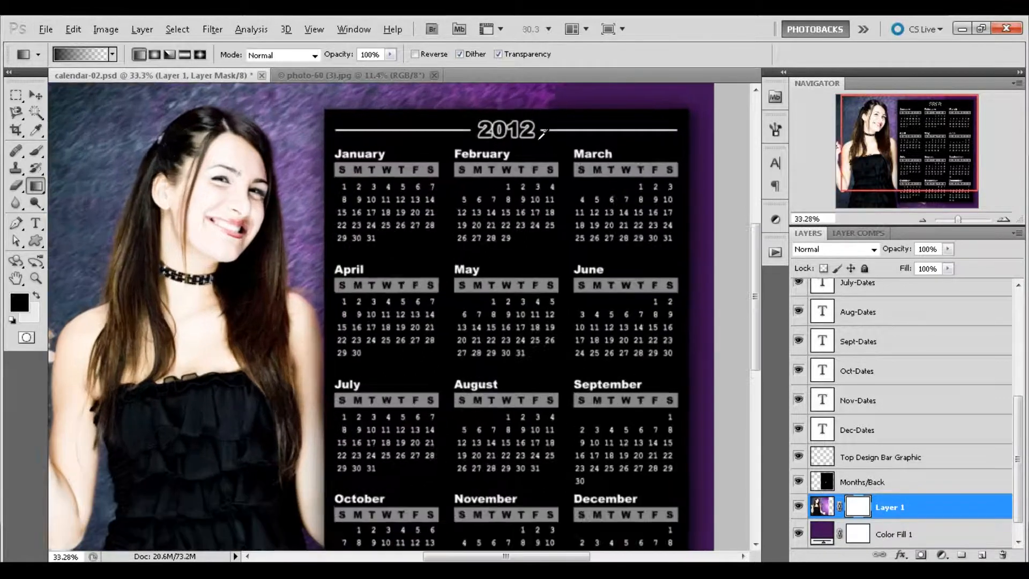
{"action": "left_click_drag", "start_coordinate": [534, 117], "coordinate": [536, 238]}
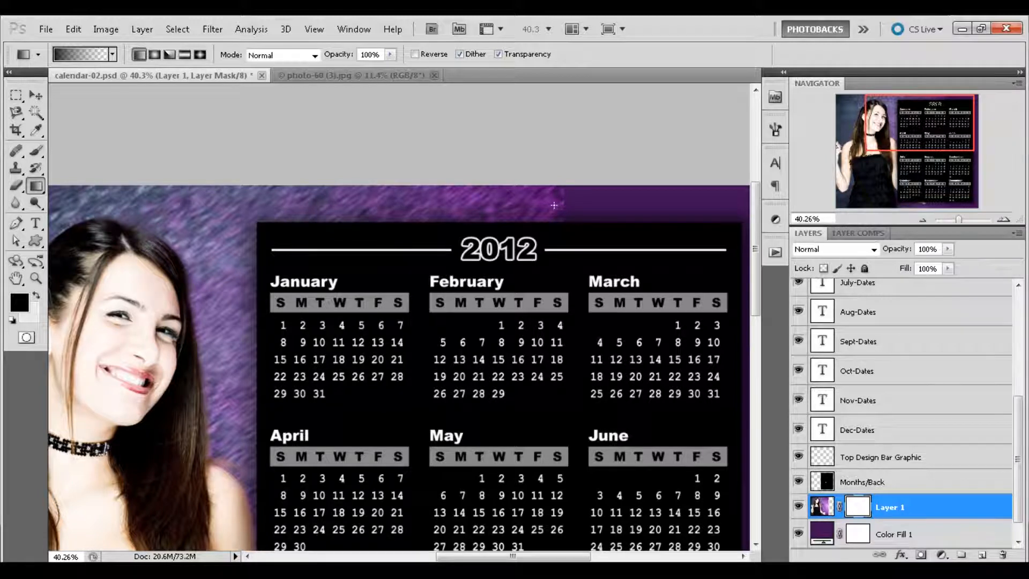
{"action": "left_click_drag", "start_coordinate": [554, 205], "coordinate": [259, 198]}
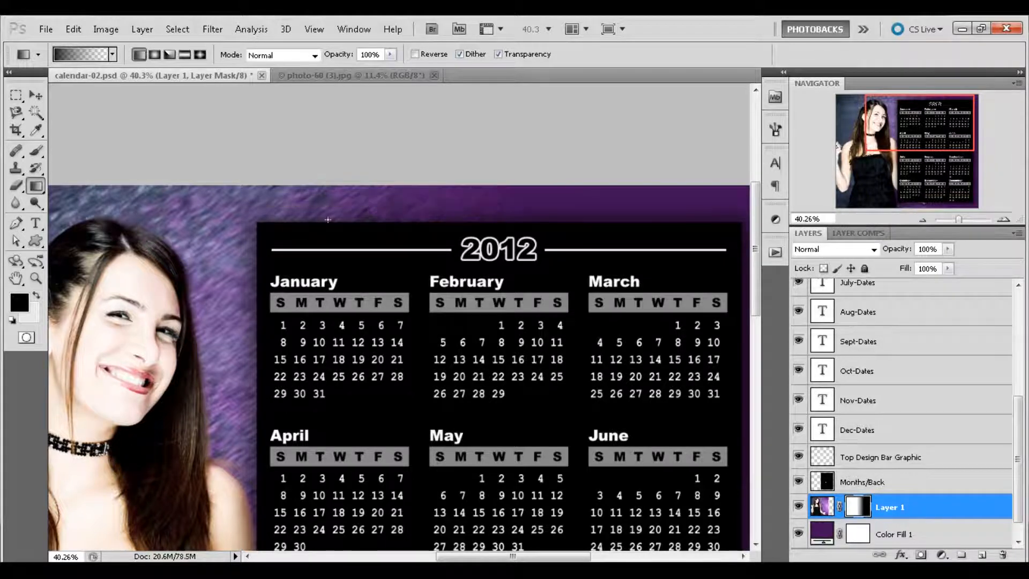
{"action": "scroll", "coordinate": [514, 225], "scroll_direction": "down", "scroll_amount": 5, "text": "alt"}
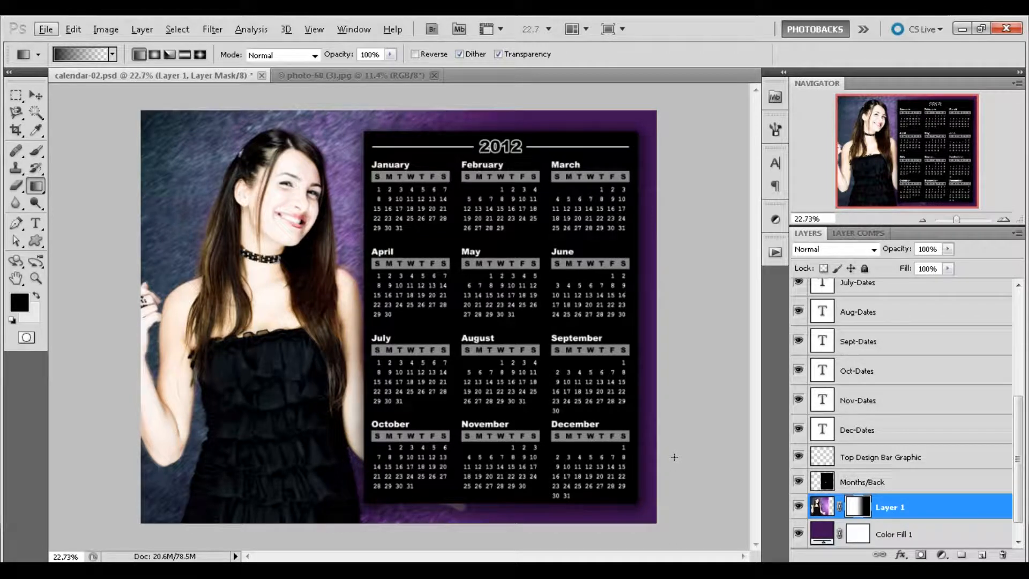
Step: Select the Months/Back layer and hide and show it to check which calendar parts it holds
{"action": "left_click", "coordinate": [902, 483]}
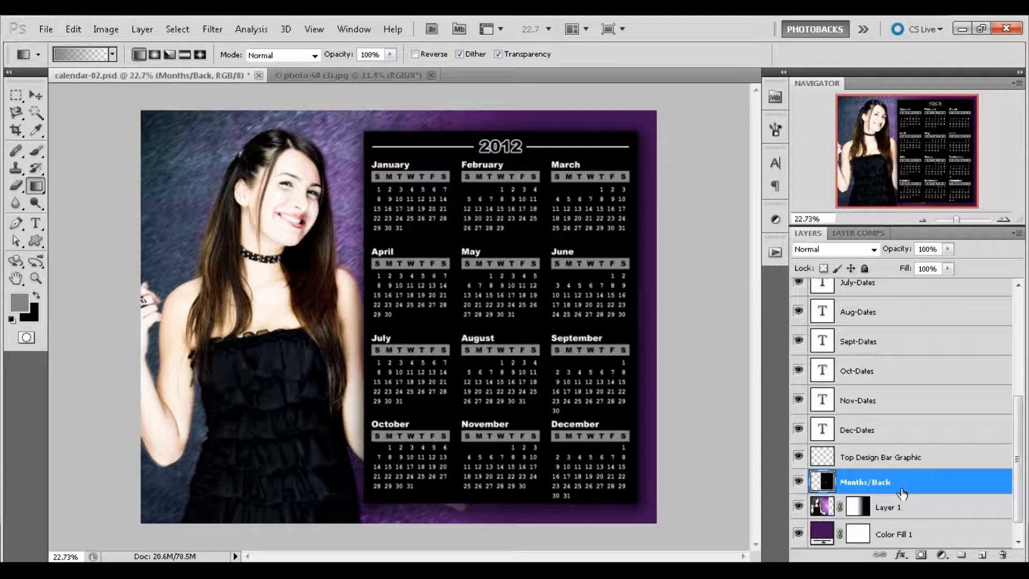
{"action": "left_click", "coordinate": [798, 482]}
{"action": "left_click", "coordinate": [798, 482]}
{"action": "left_click", "coordinate": [799, 482]}
{"action": "left_click", "coordinate": [799, 482]}
Step: Colorize the Months/Back layer purple using Hue/Saturation with Hue 272, Saturation 48 and Lightness +10
{"action": "key", "text": "i"}
{"action": "key", "text": "ctrl+u"}
{"action": "left_click_drag", "start_coordinate": [880, 153], "coordinate": [801, 155]}
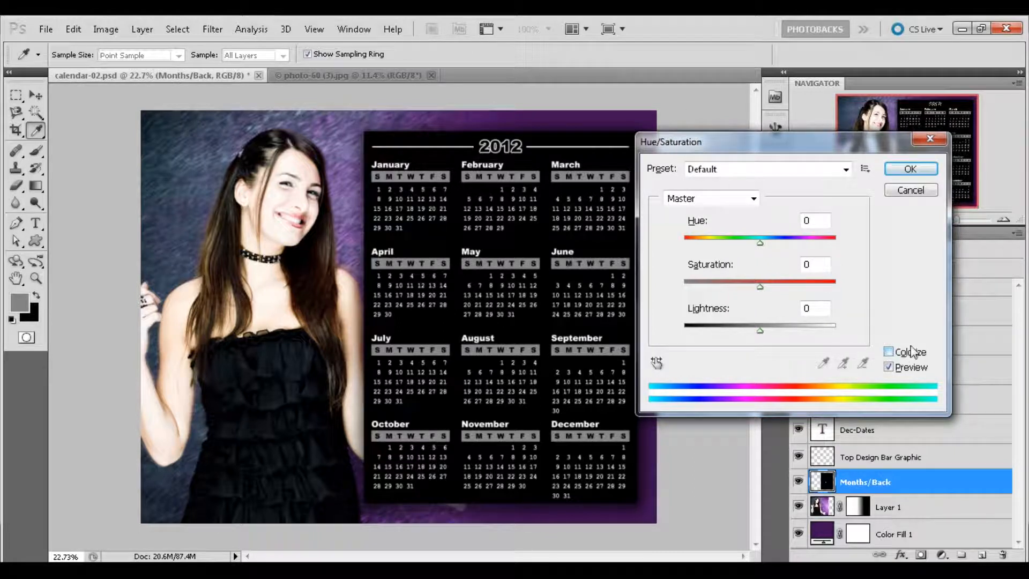
{"action": "left_click", "coordinate": [889, 351]}
{"action": "left_click_drag", "start_coordinate": [722, 289], "coordinate": [773, 329]}
{"action": "left_click_drag", "start_coordinate": [772, 245], "coordinate": [799, 248]}
{"action": "left_click_drag", "start_coordinate": [757, 290], "coordinate": [758, 290]}
{"action": "left_click_drag", "start_coordinate": [770, 330], "coordinate": [770, 327]}
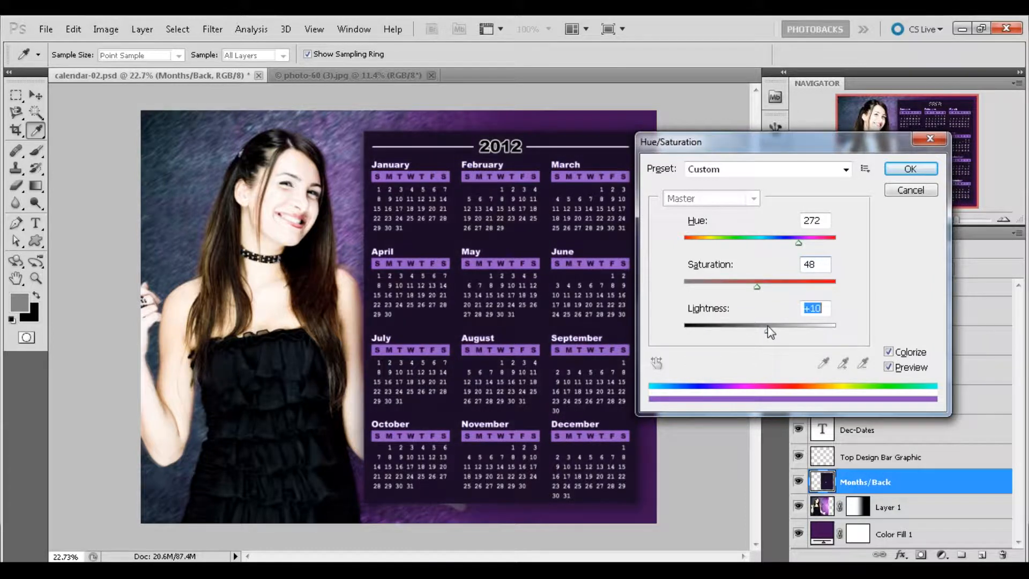
{"action": "left_click", "coordinate": [906, 169]}
{"action": "key", "text": "g"}
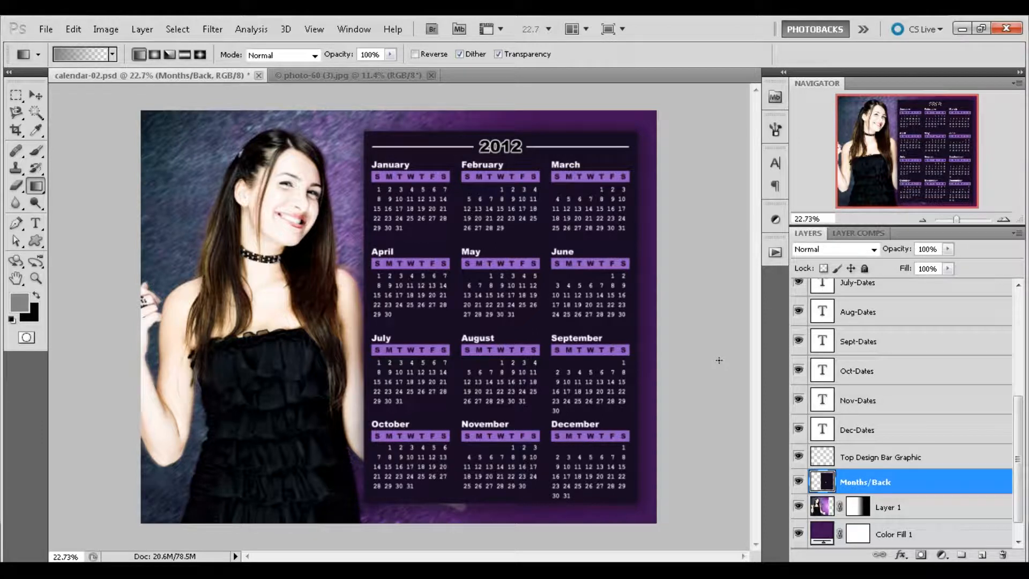
Step: Try changing the year heading at the top of the calendar to 2026, and undo the edit
{"action": "scroll", "coordinate": [924, 374], "scroll_direction": "up", "scroll_amount": 5}
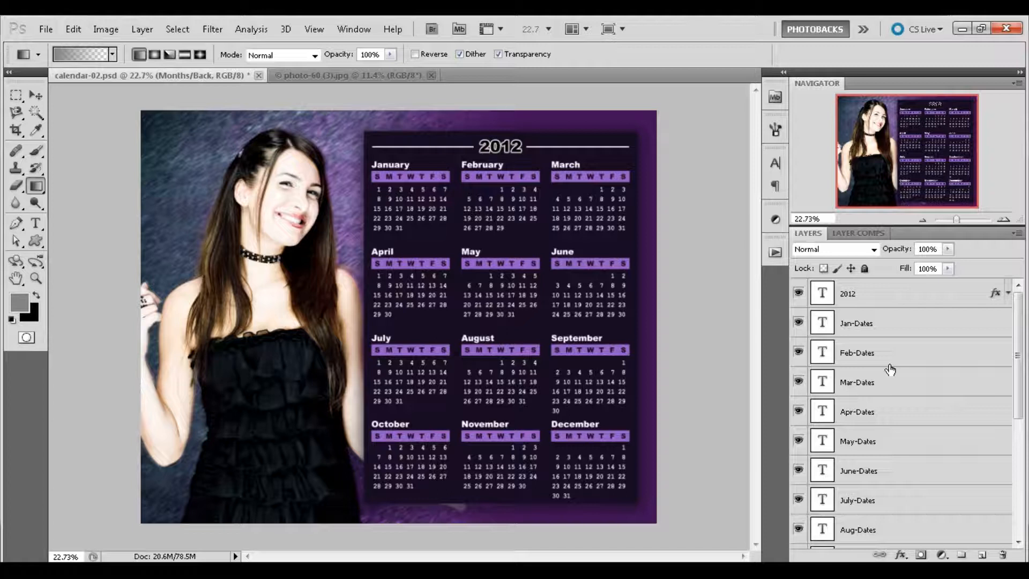
{"action": "double_click", "coordinate": [823, 293]}
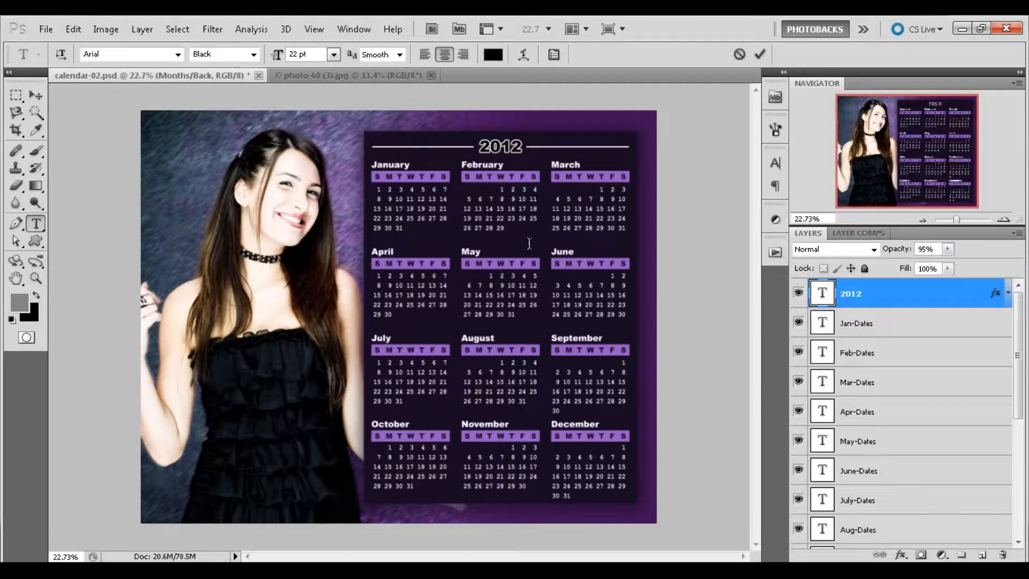
{"action": "type", "text": "2026"}
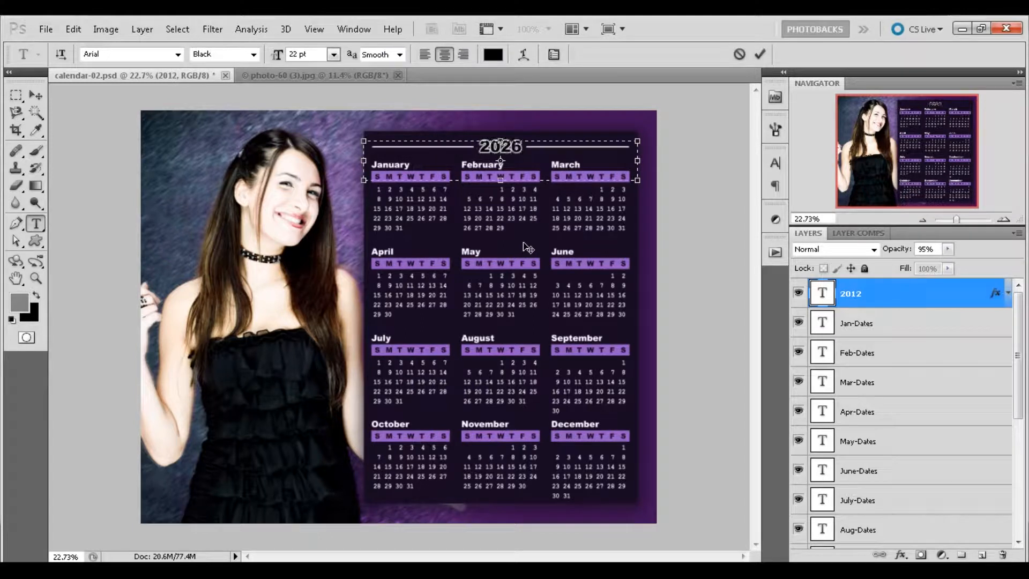
{"action": "left_click", "coordinate": [917, 292]}
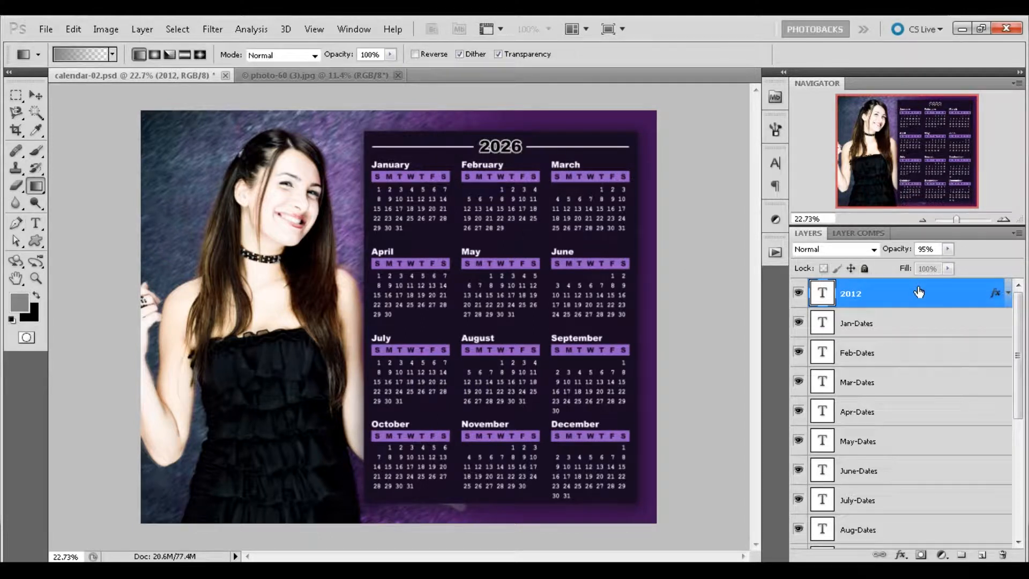
{"action": "key", "text": "ctrl+z"}
Step: Try 1975 as the calendar's year heading, and undo the text change
{"action": "double_click", "coordinate": [823, 291]}
{"action": "type", "text": "1975"}
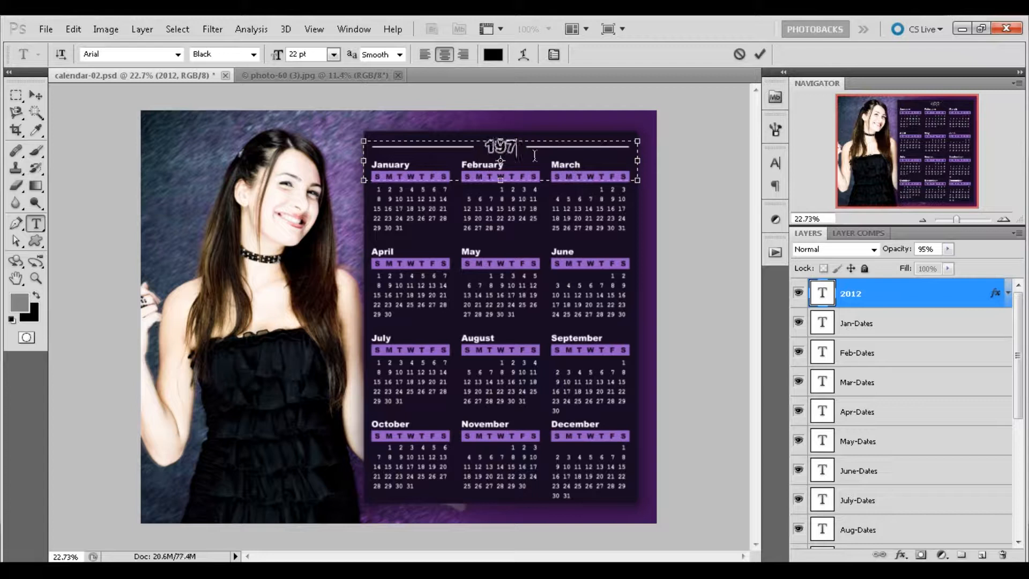
{"action": "left_click", "coordinate": [881, 305]}
{"action": "key", "text": "g"}
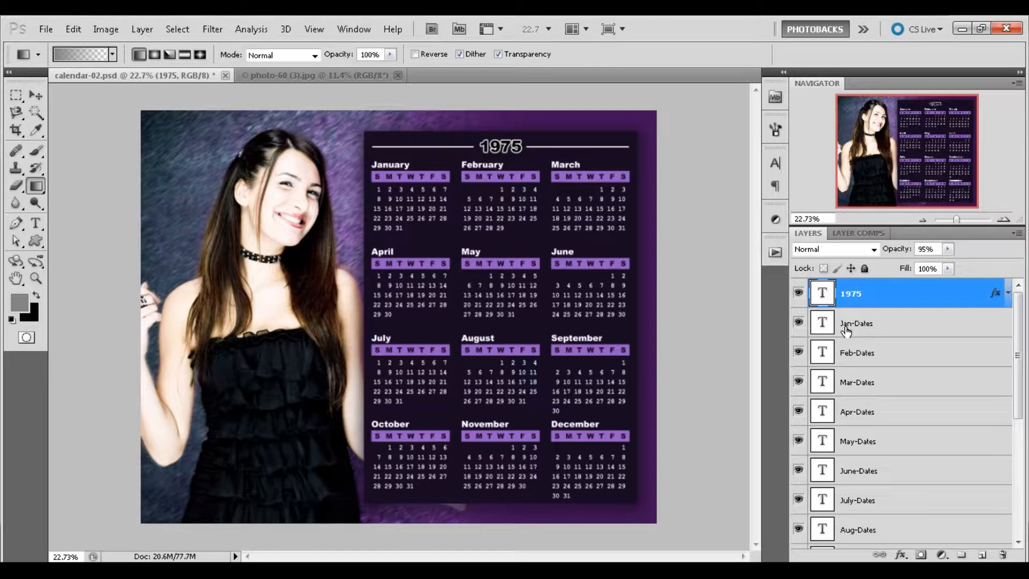
{"action": "key", "text": "ctrl+alt+z"}
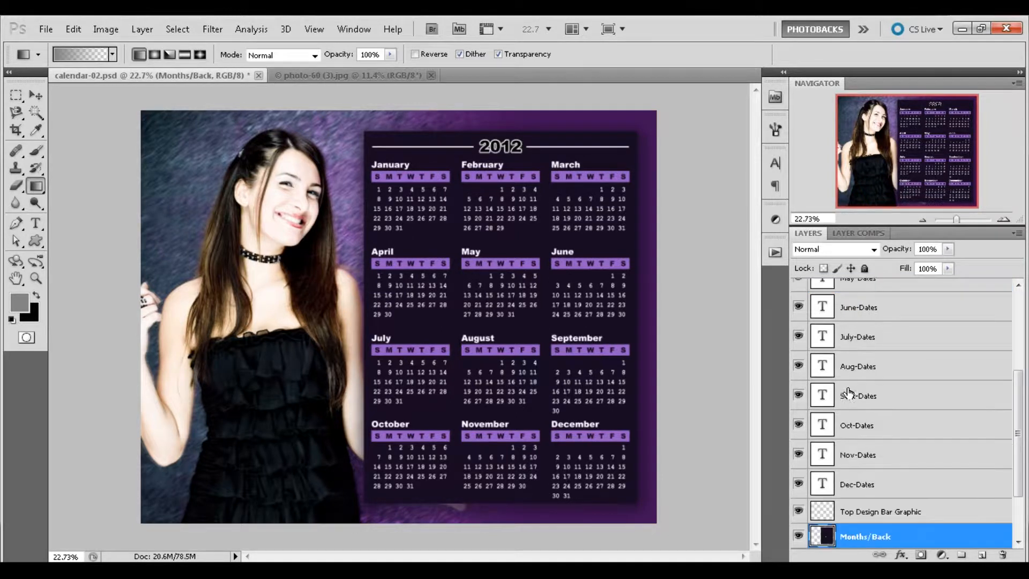